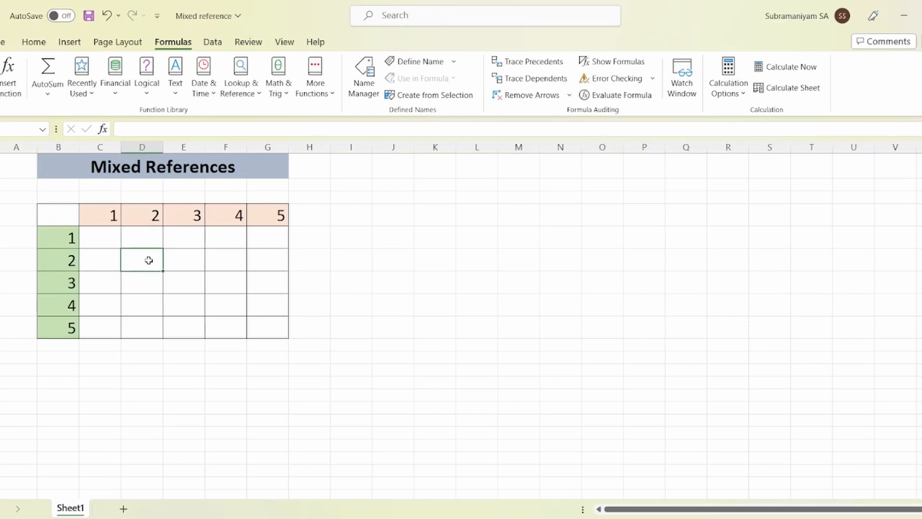
Examine how the row and column headers of the multiplication grid intersect at cells E7 and G9 and across range C5:G9
click(183, 276)
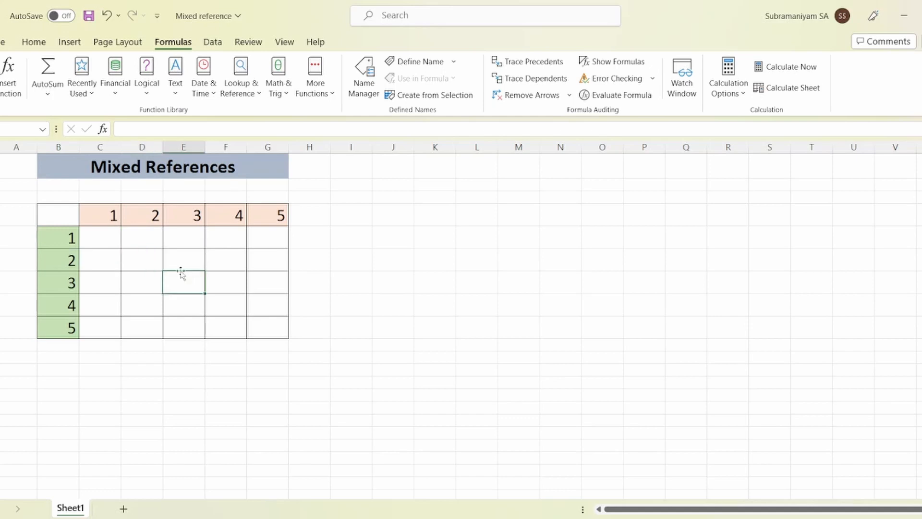
click(189, 213)
click(62, 280)
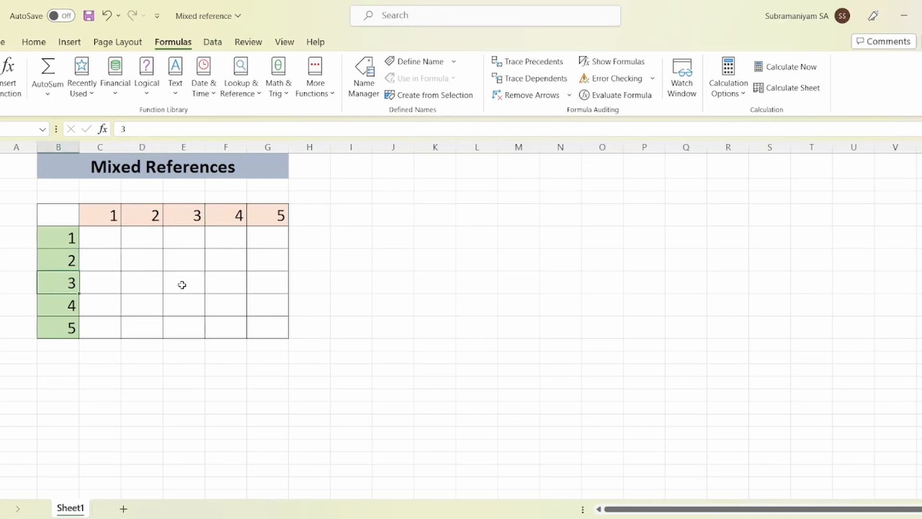
click(182, 285)
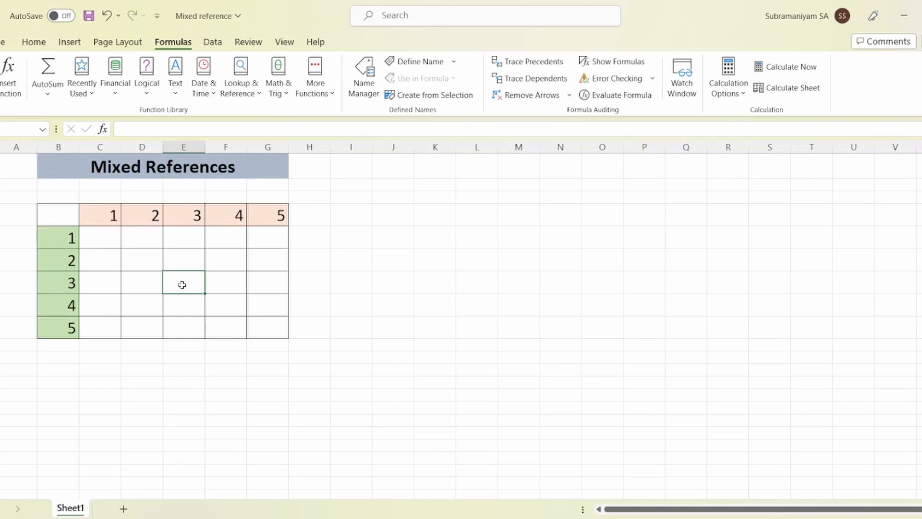
click(276, 328)
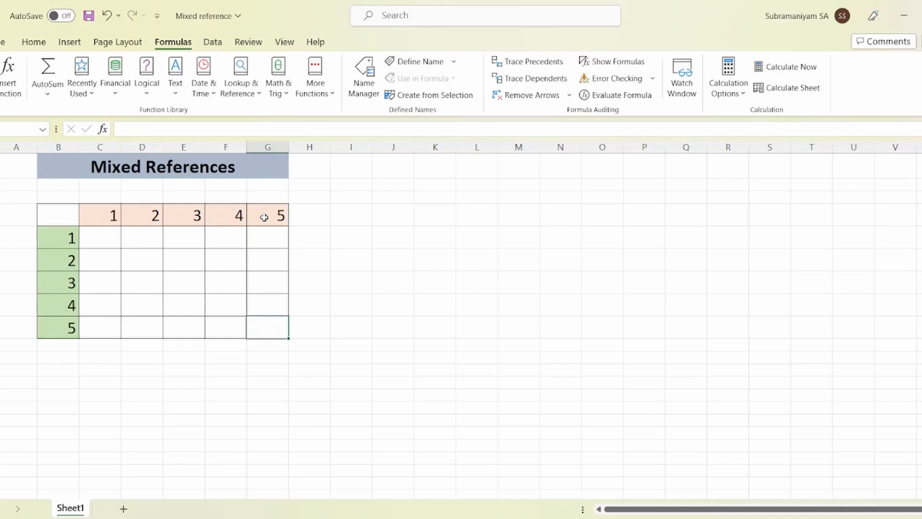
click(53, 334)
click(273, 332)
drag(89, 239, 275, 333)
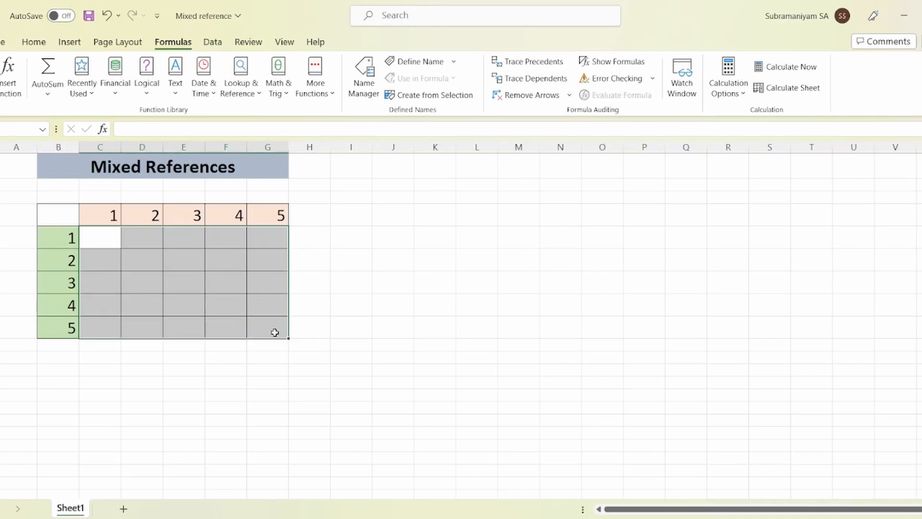
click(149, 373)
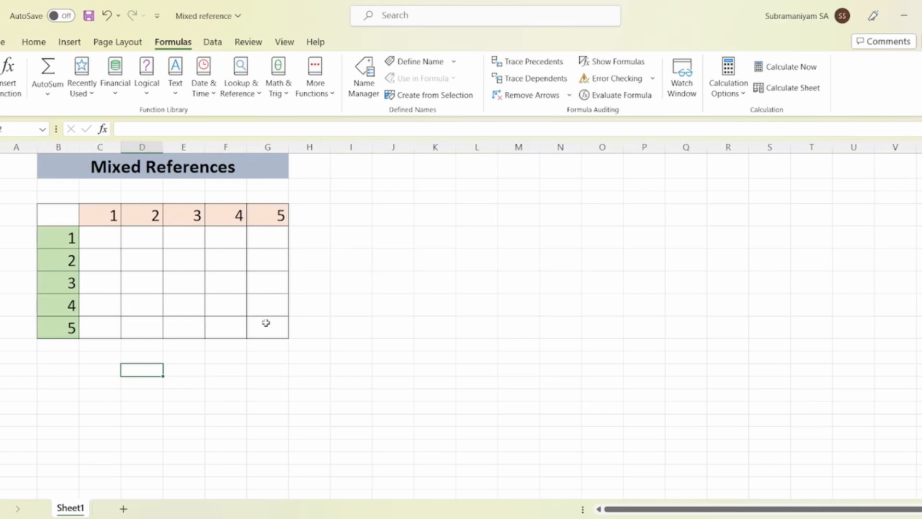
Enter the formula =B5*C4 in cell C5, multiplying the first row header by the first column header
click(103, 239)
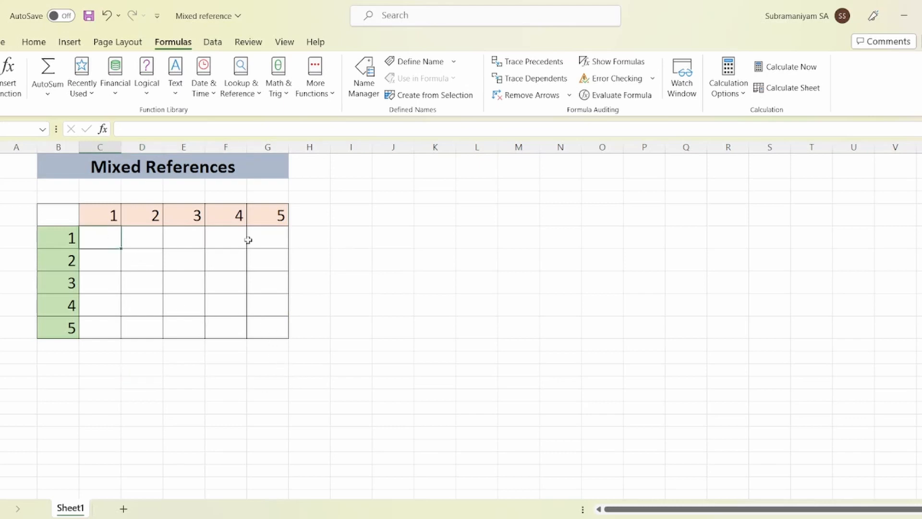
text(=)
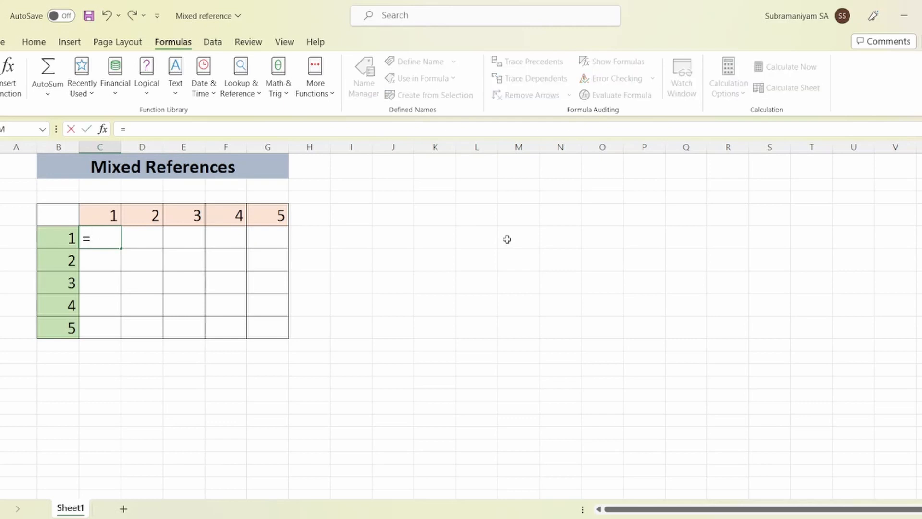
key(Left)
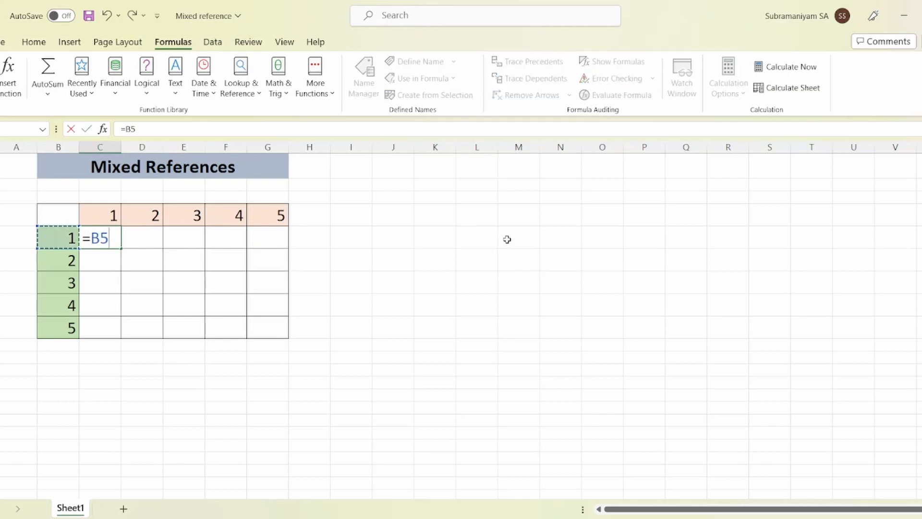
text(*)
key(Up)
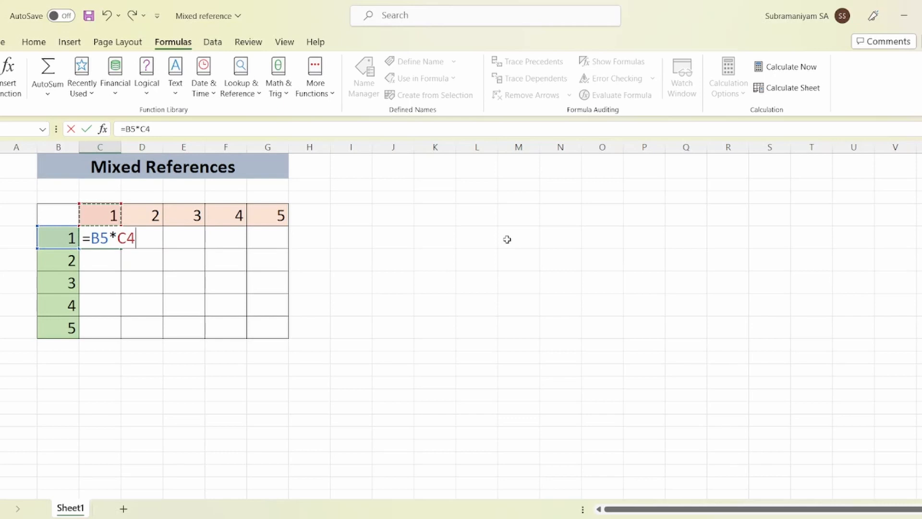
key(Return)
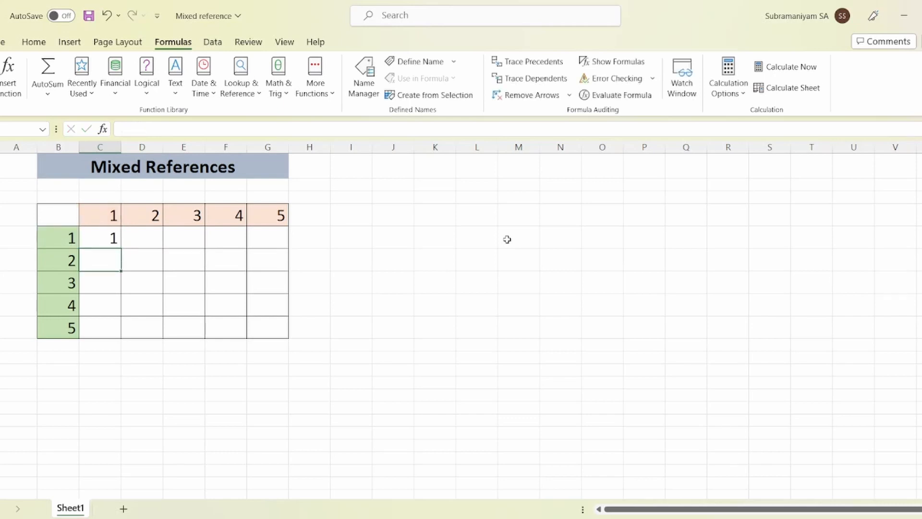
Copy the relative formula from C5 into cells C6 through C9
key(Up)
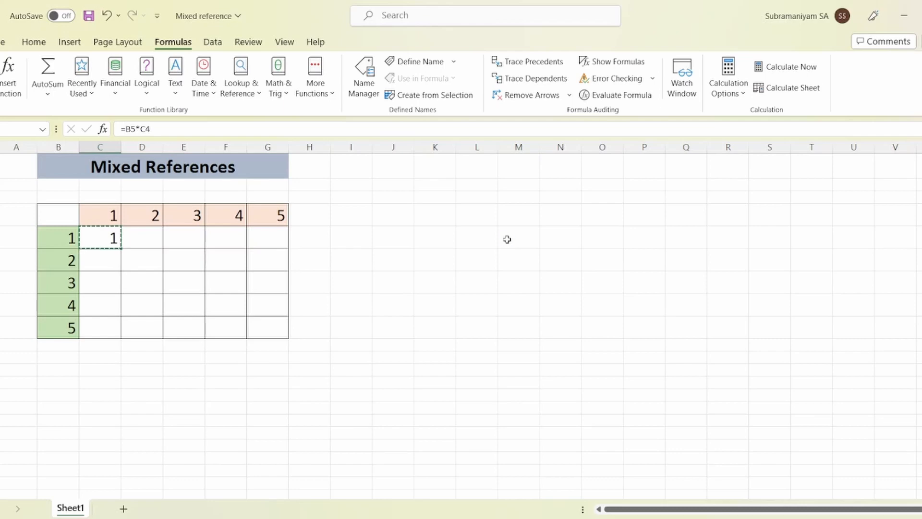
key(ctrl+c)
key(Down)
key(shift+Down)
key(shift+Down)
key(shift+Down)
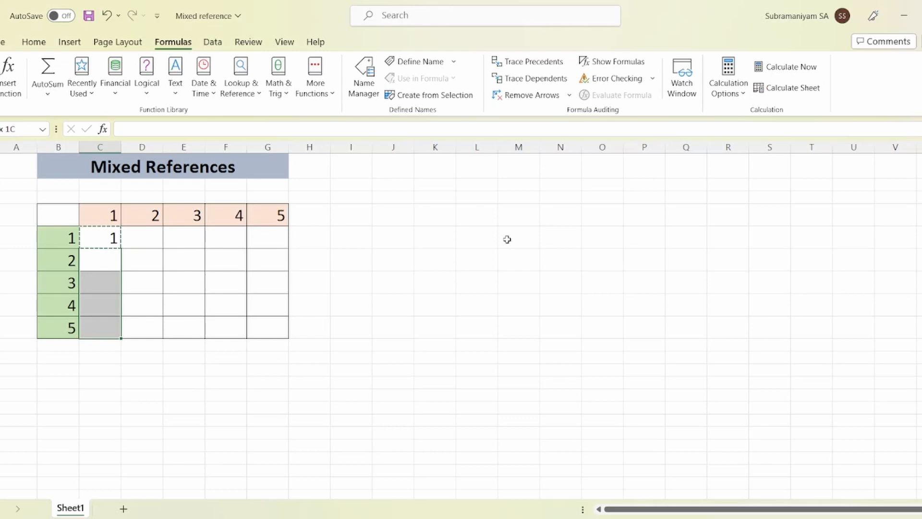
key(ctrl+v)
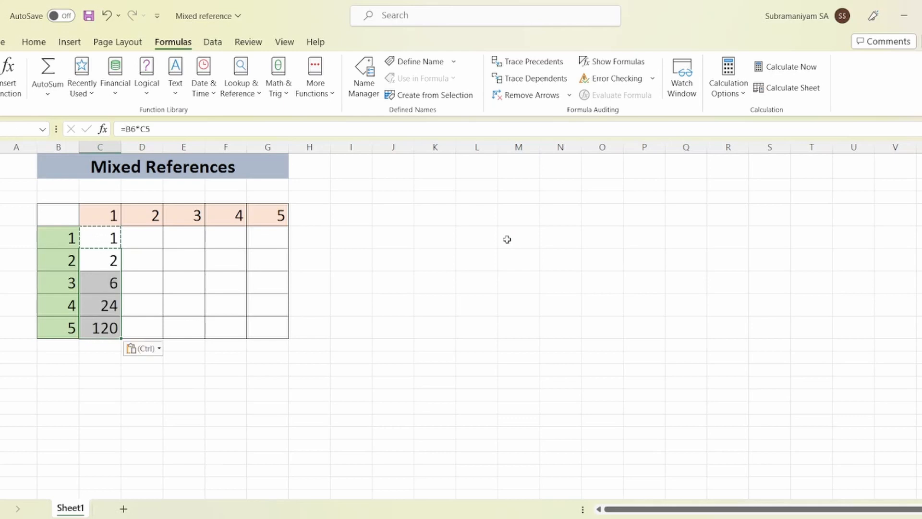
click(122, 398)
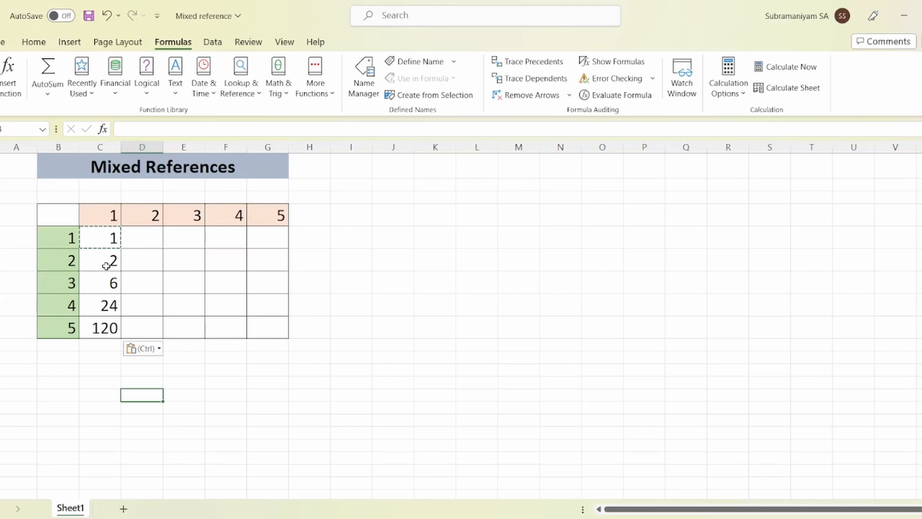
Make the C4 reference in cell C5 absolute so that the formula reads =B5*$C$4
click(106, 238)
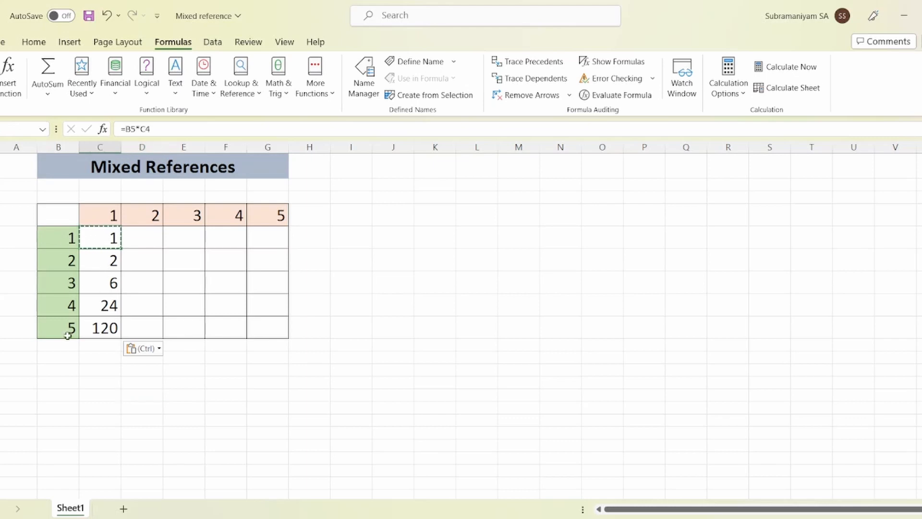
click(105, 218)
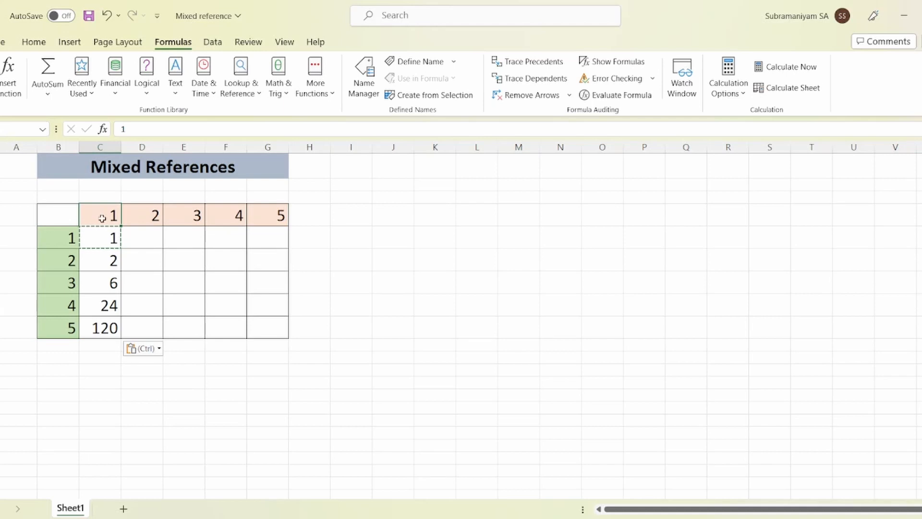
click(101, 243)
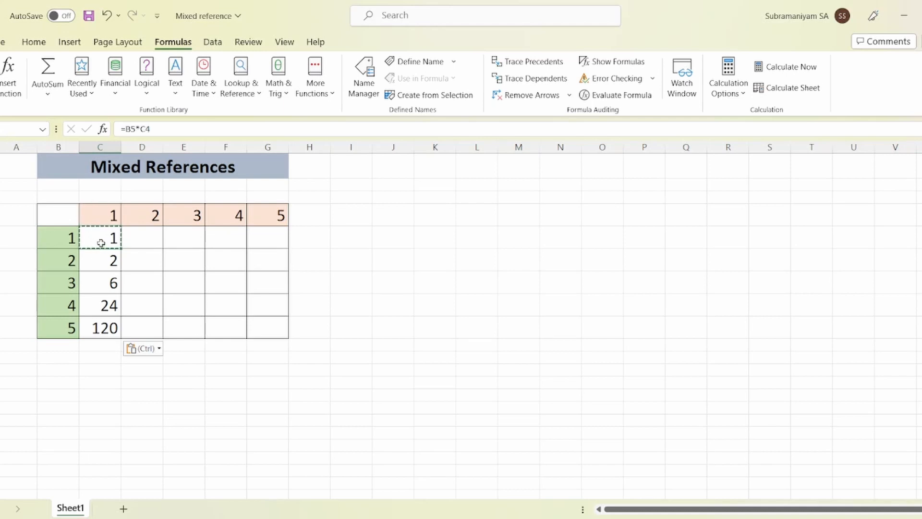
click(151, 130)
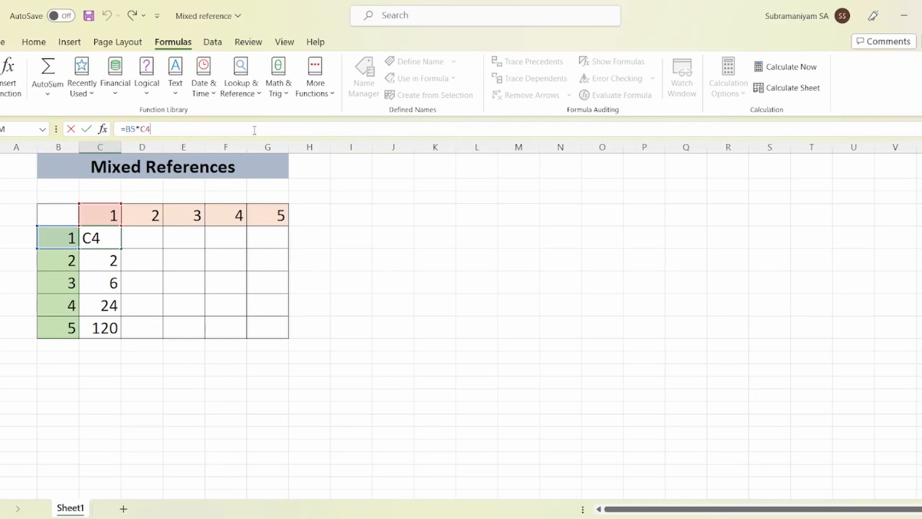
key(F4)
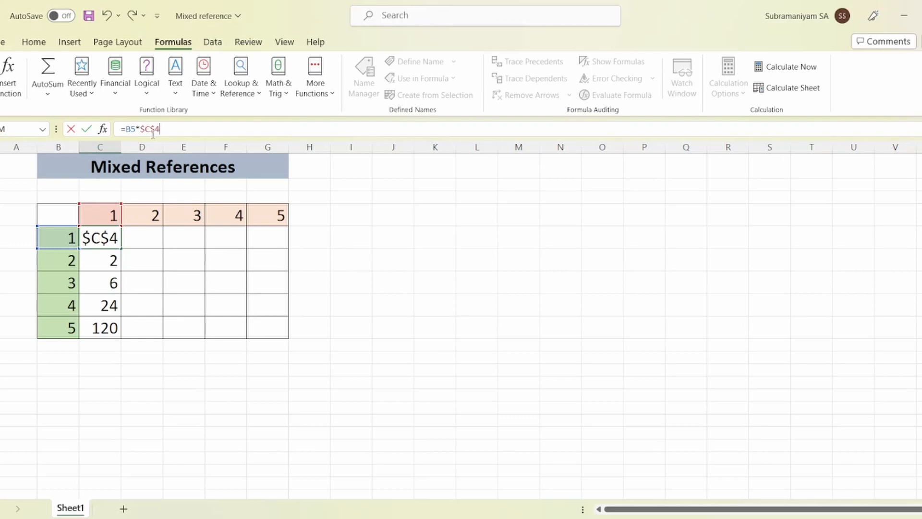
key(Return)
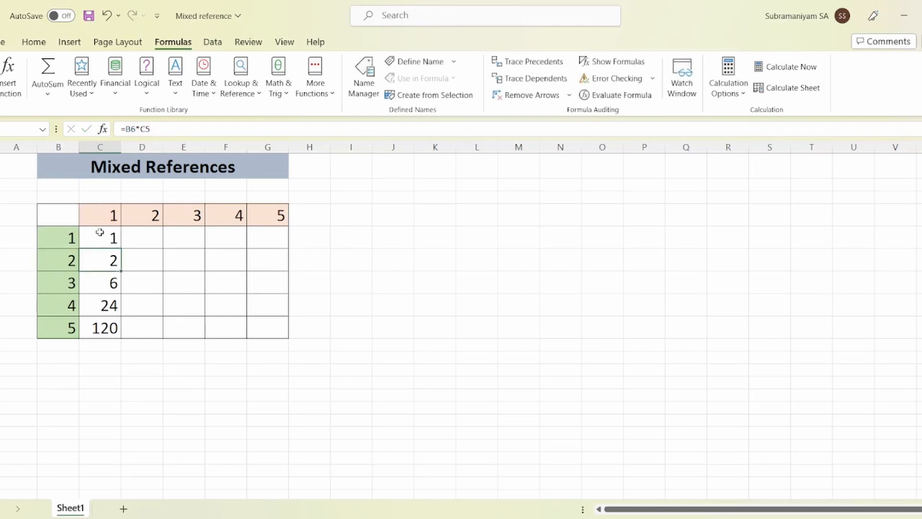
Copy the formula with the absolute $C$4 reference from C5 over the existing formulas in C6:C9
click(100, 232)
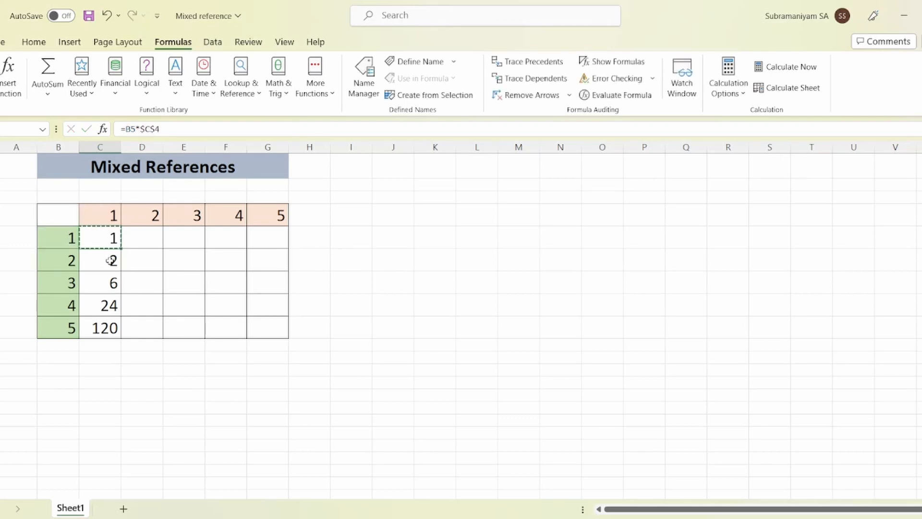
drag(111, 259, 107, 328)
key(ctrl+v)
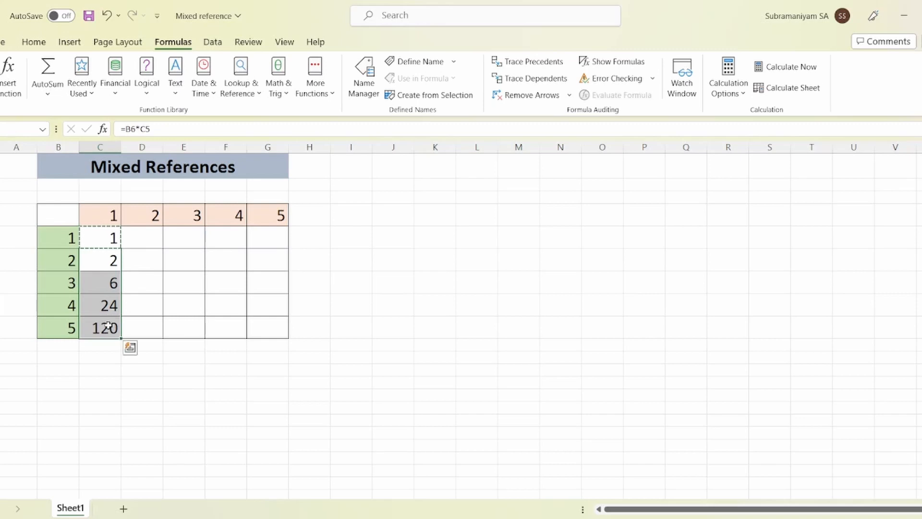
key(ctrl+v)
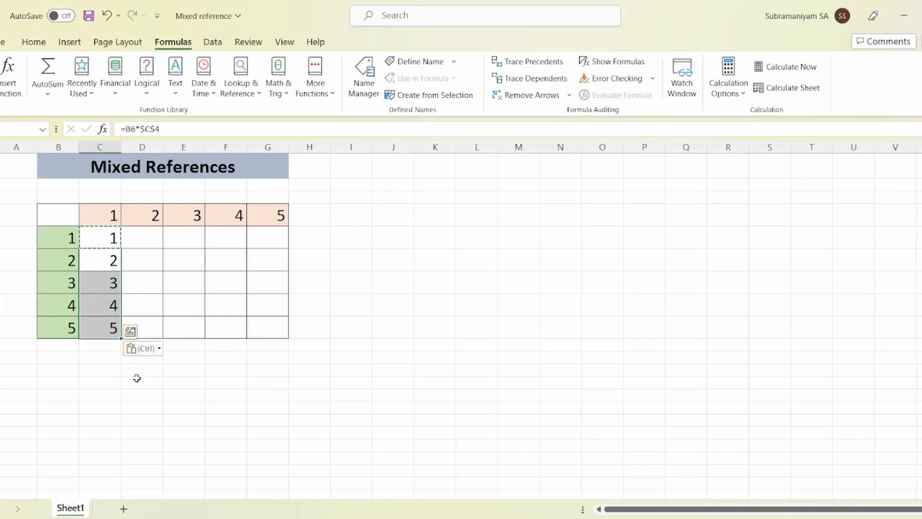
click(276, 408)
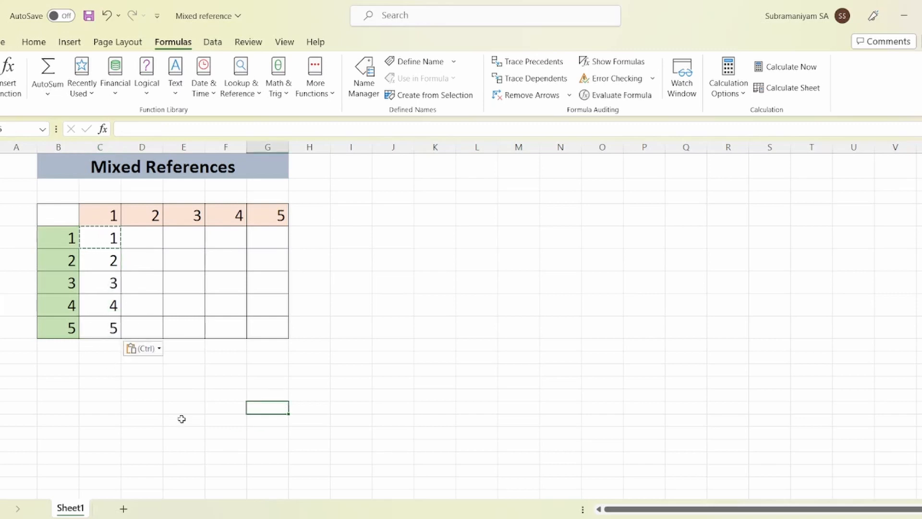
Fill the formula from C5 across the first grid row through G5
click(110, 238)
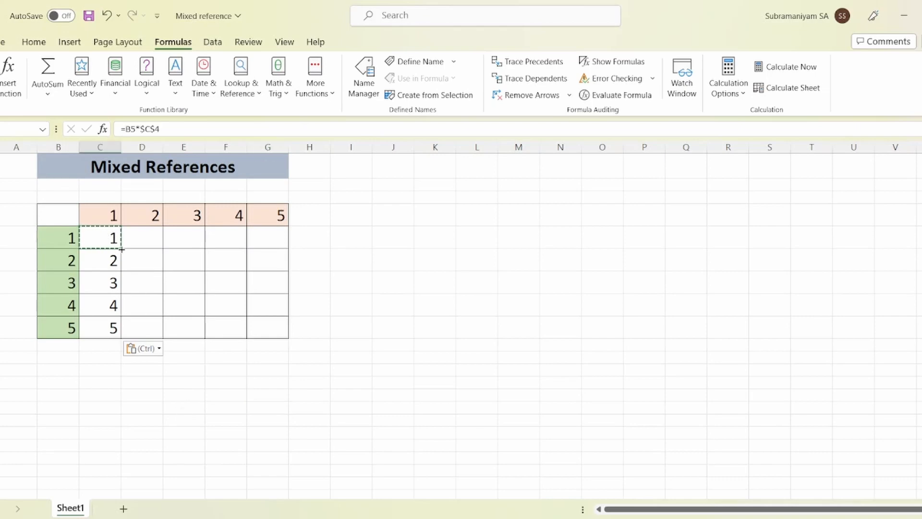
drag(134, 251, 270, 255)
key(Return)
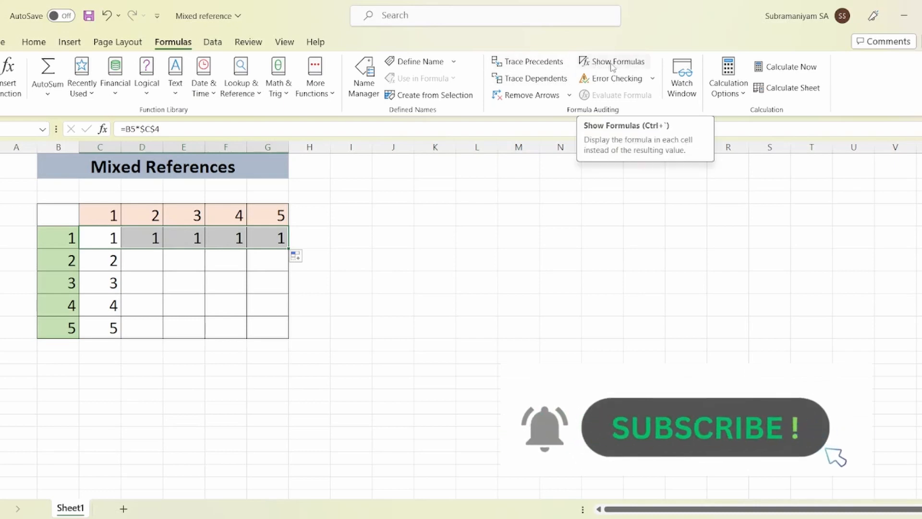
Temporarily show the sheet's formulas to inspect the references in D5, and switch back to displaying values
click(643, 67)
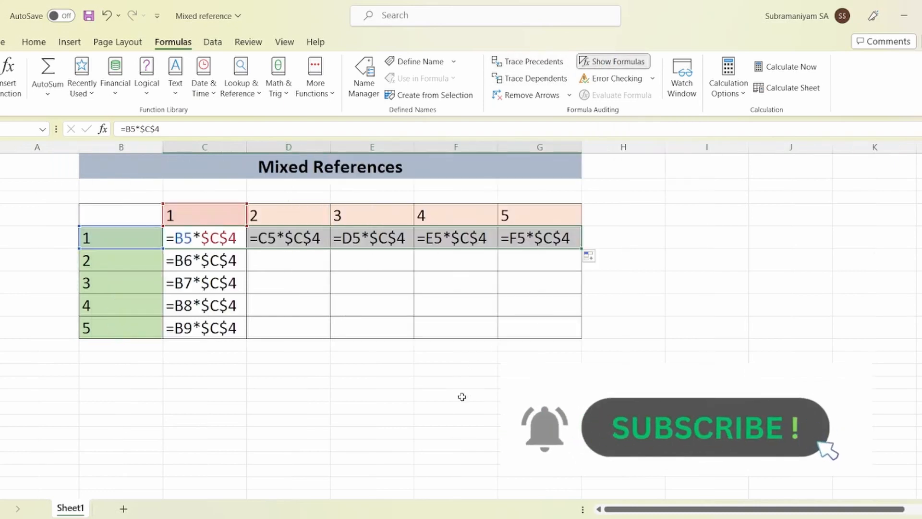
click(333, 412)
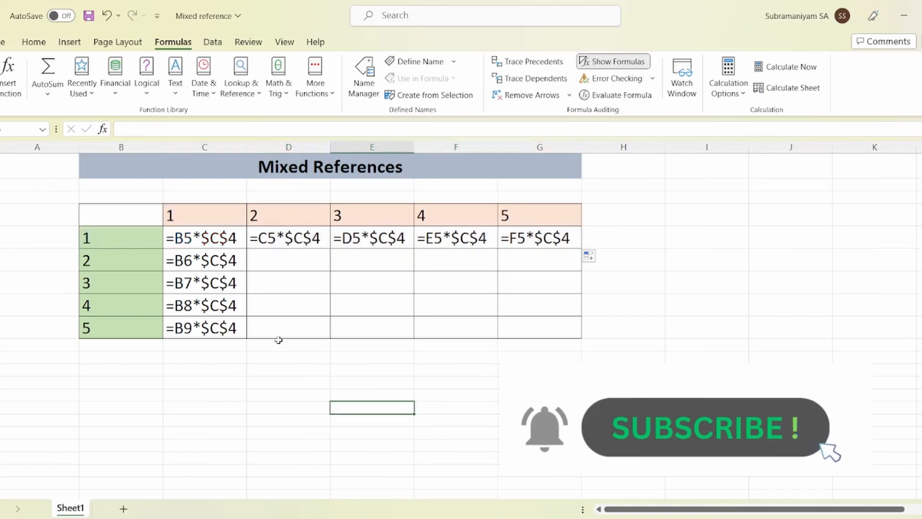
double_click(285, 234)
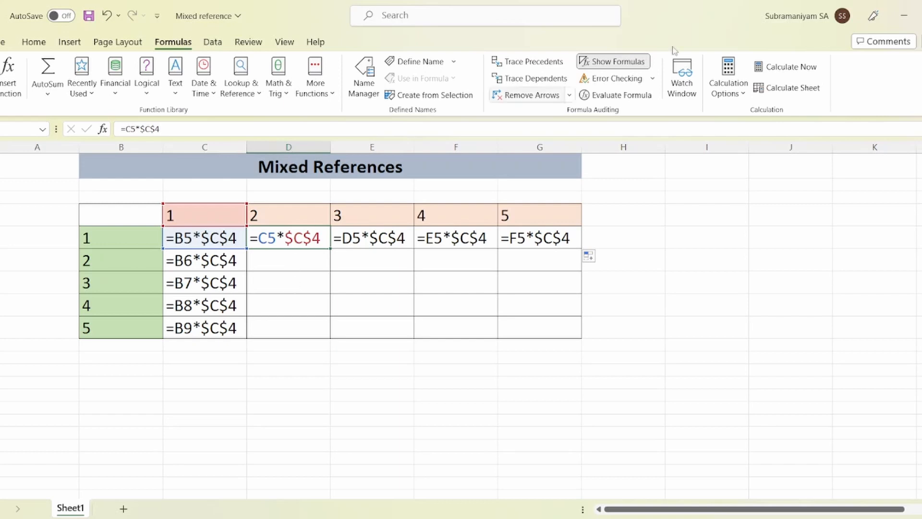
click(614, 66)
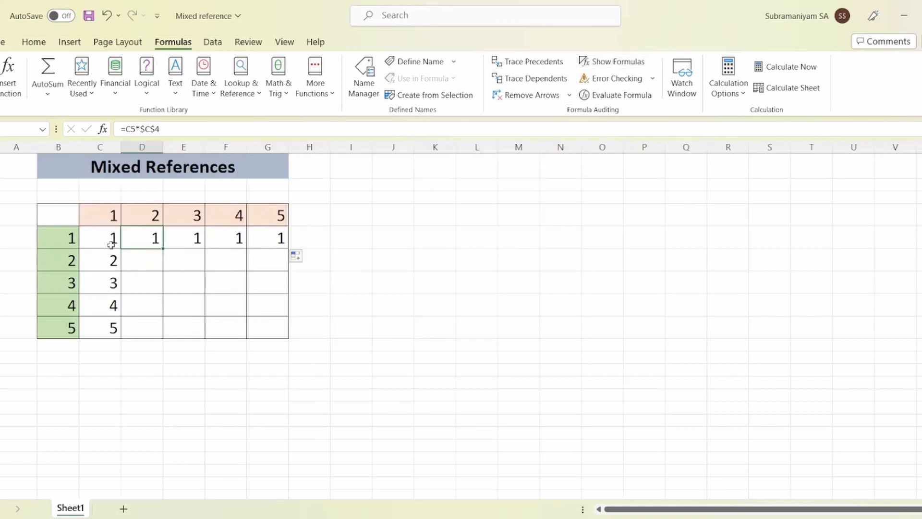
Clear the contents of grid range C5:G9 and select cell C5
drag(107, 237, 264, 323)
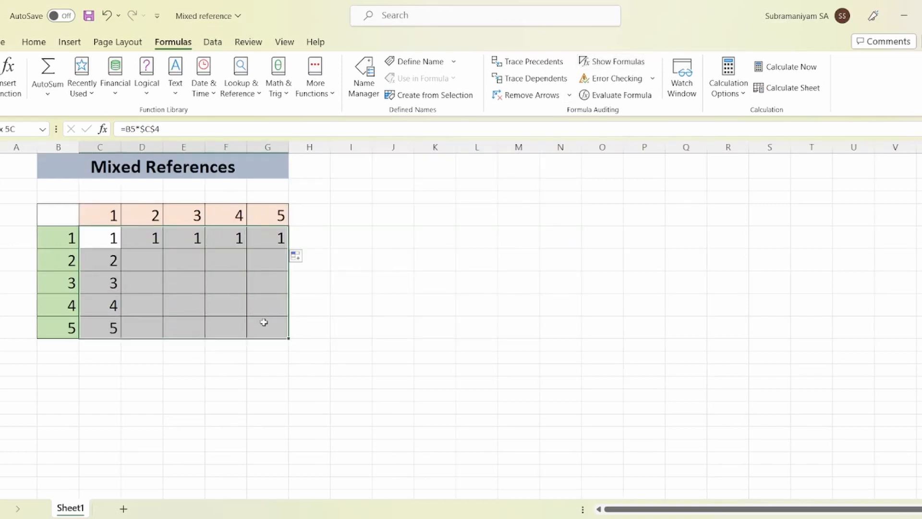
key(Delete)
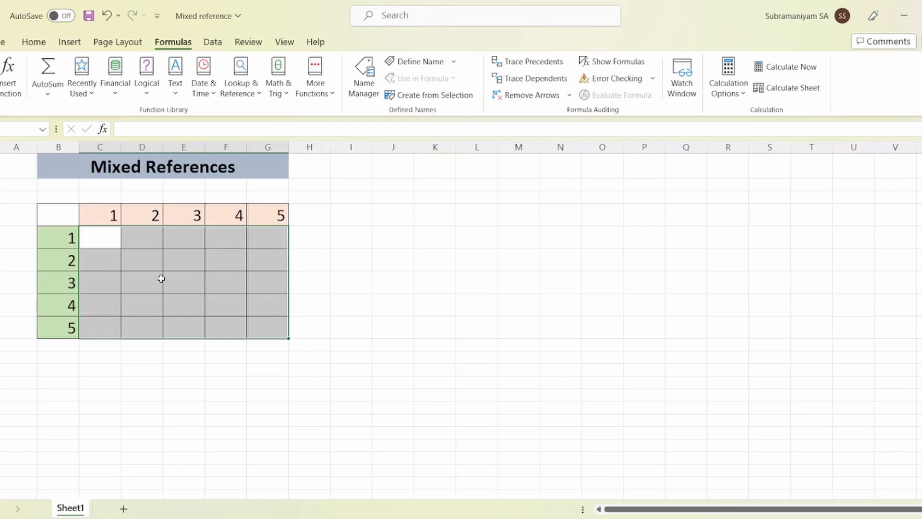
click(161, 279)
click(100, 238)
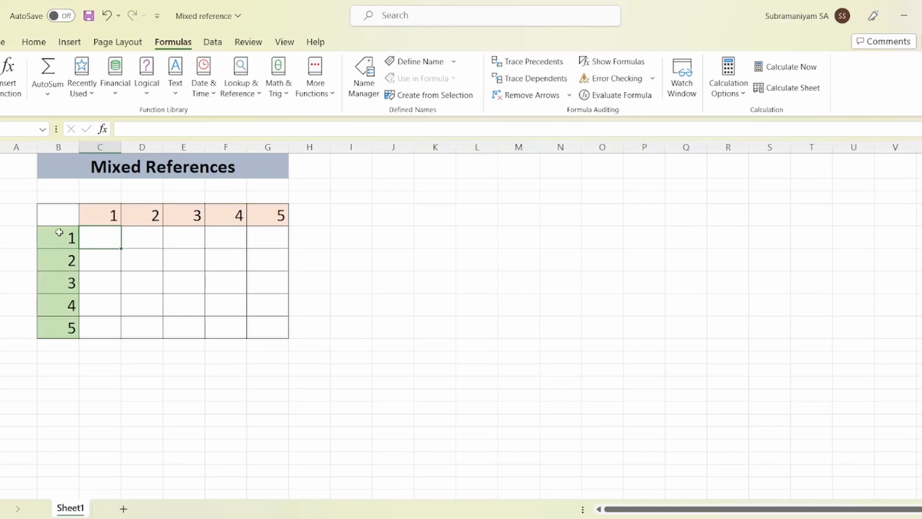
Examine the header numbers across C4:G4 and down B5:B9 to identify which row and column they share
drag(98, 217, 261, 214)
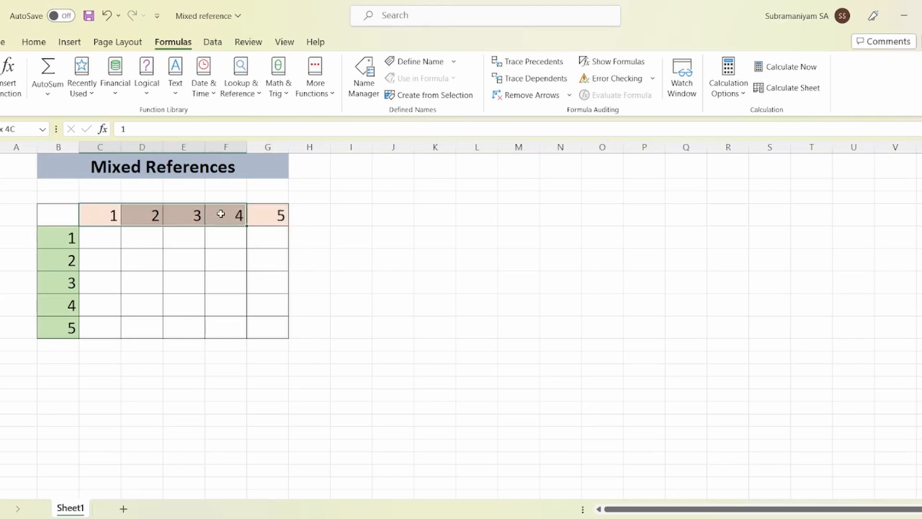
drag(58, 237, 54, 326)
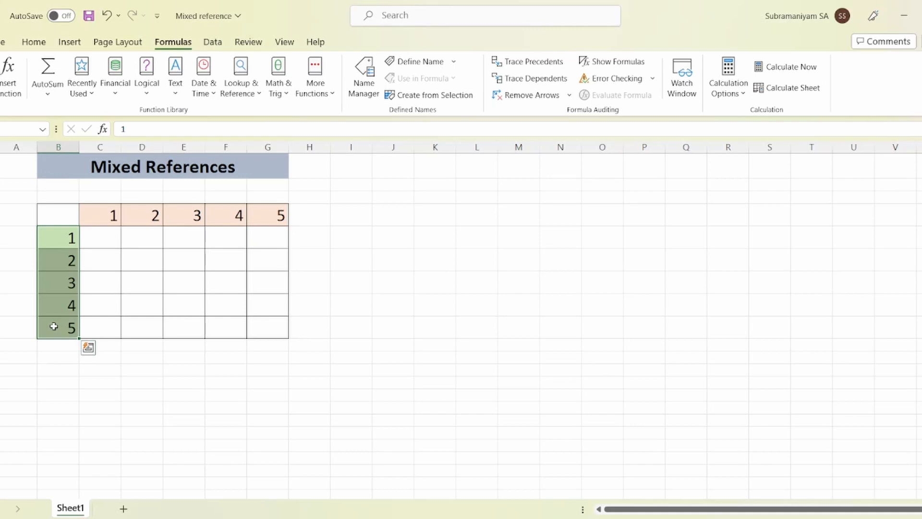
drag(95, 214, 280, 218)
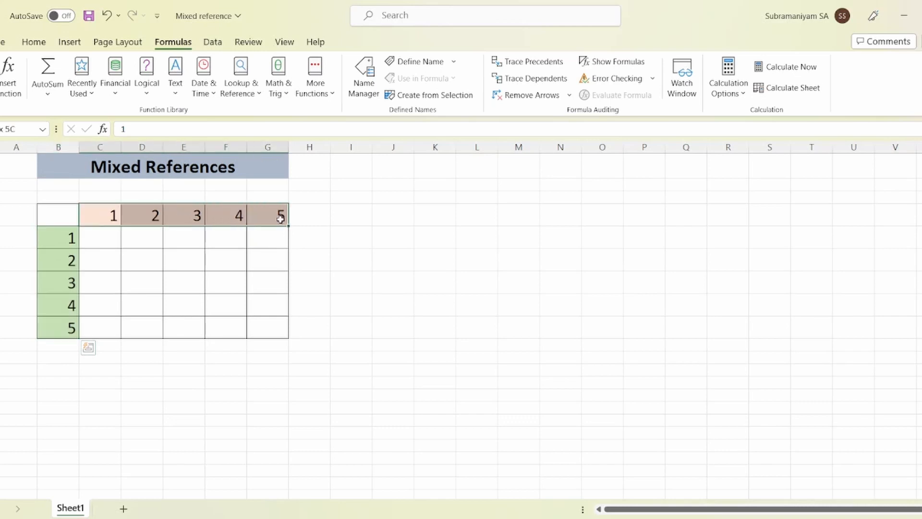
click(103, 215)
click(139, 214)
click(175, 215)
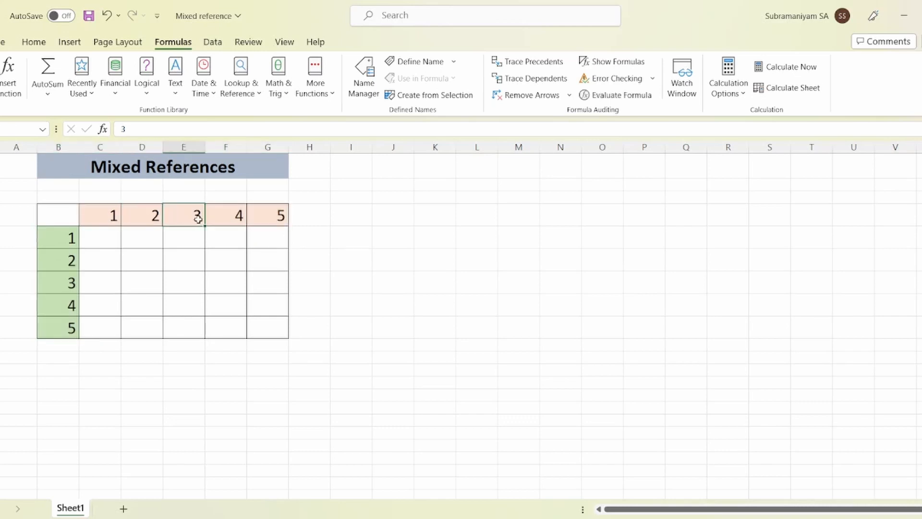
click(228, 220)
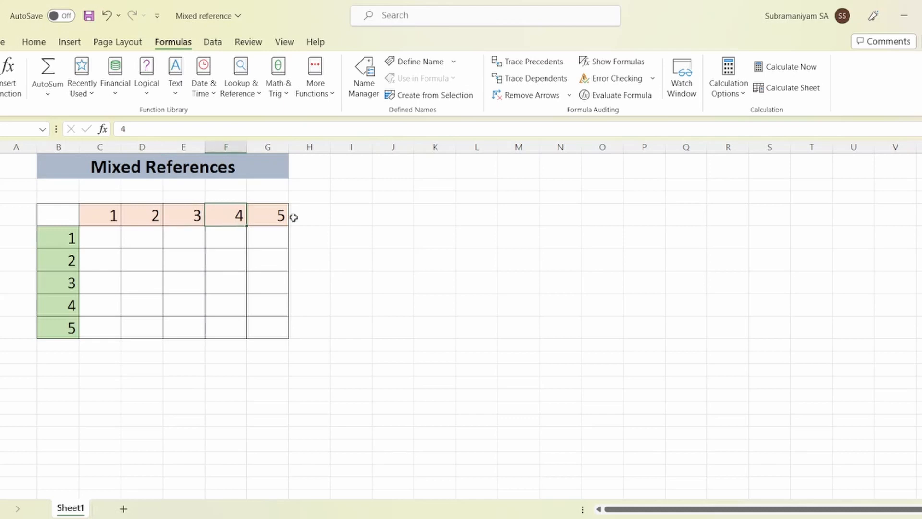
click(269, 214)
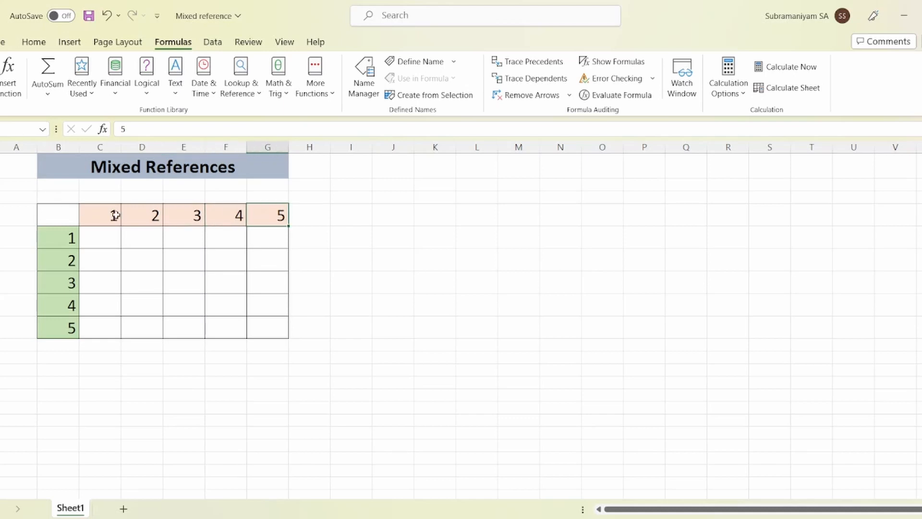
drag(110, 215, 259, 214)
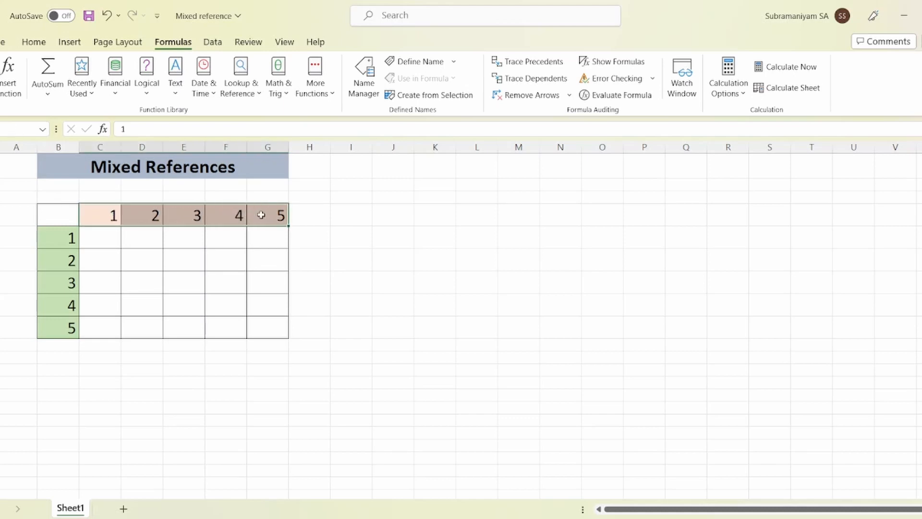
Enter 4 in cell C3 as a note of the row shared by the horizontal header numbers
click(89, 194)
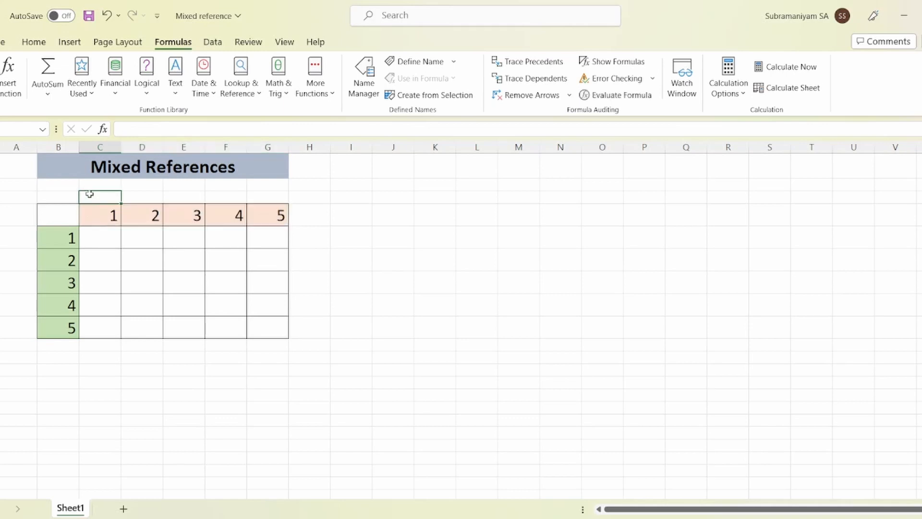
text(4)
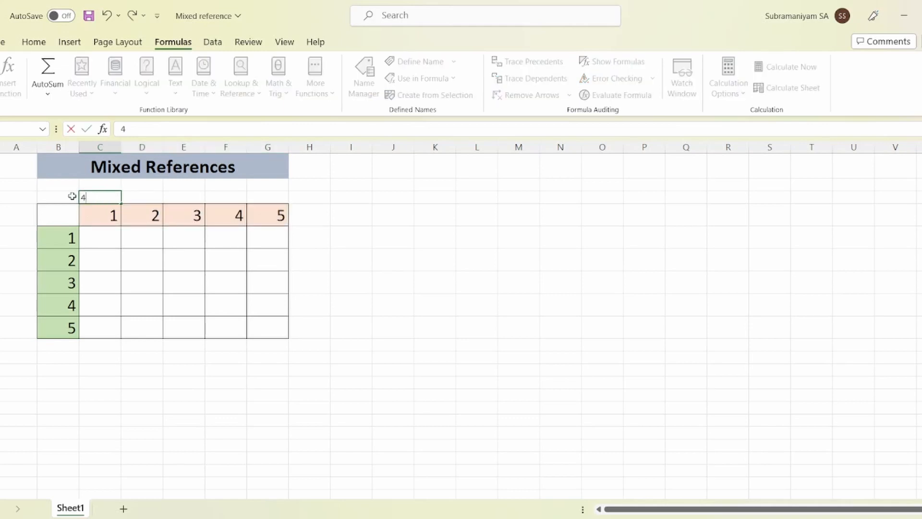
click(99, 216)
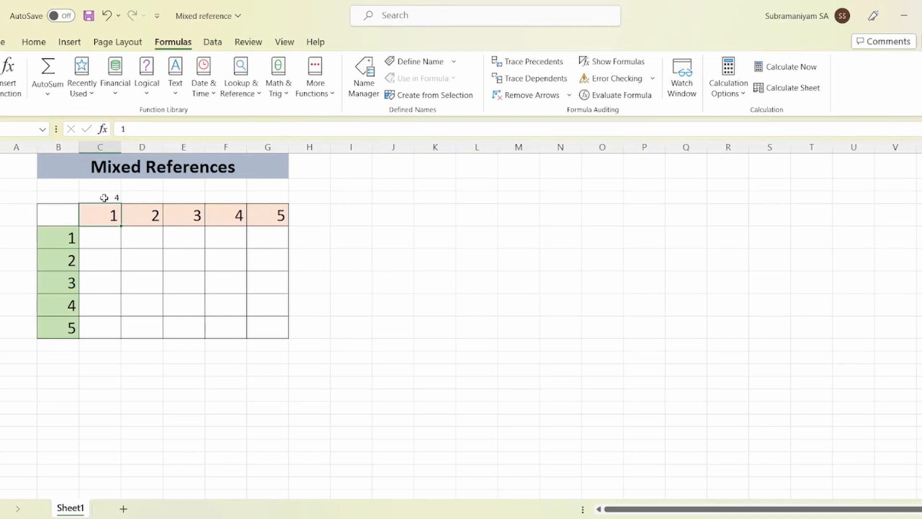
click(104, 195)
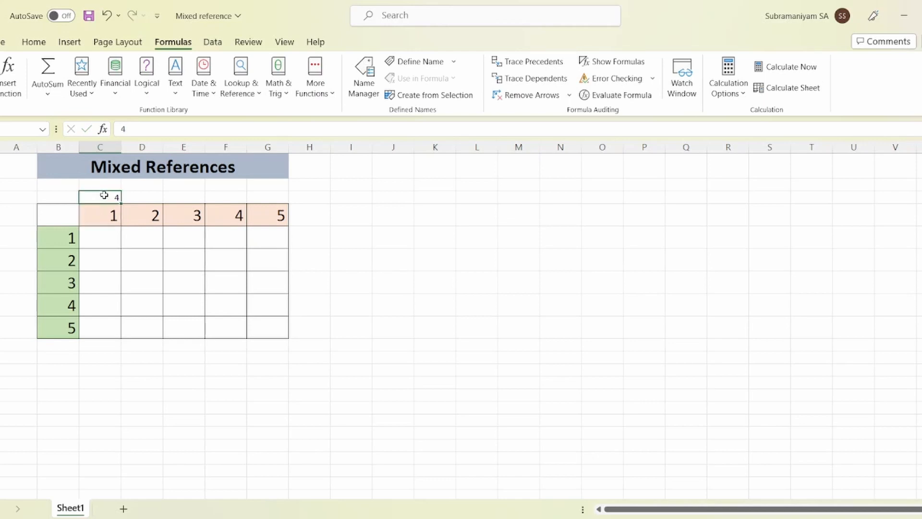
Go through the vertical header numbers in B5:B9 and enter B in cell A3 as a note of their shared column
click(58, 237)
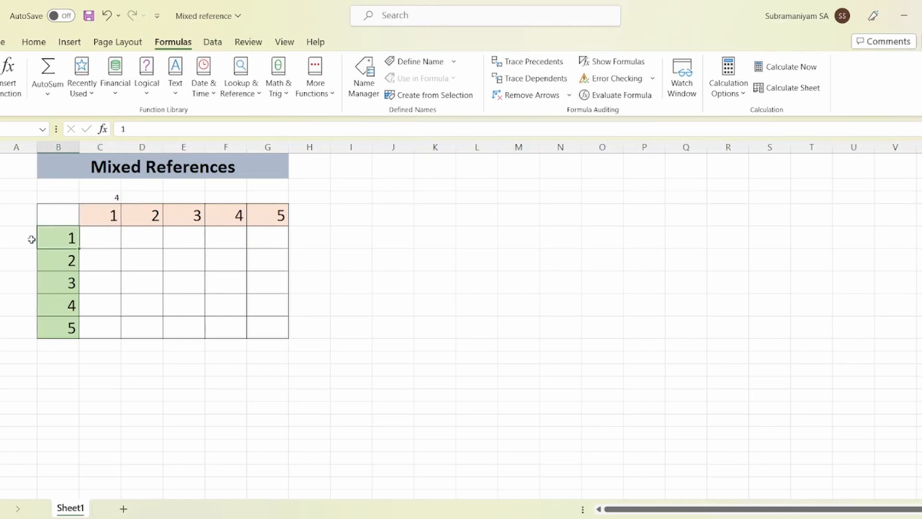
click(52, 262)
click(54, 286)
click(64, 306)
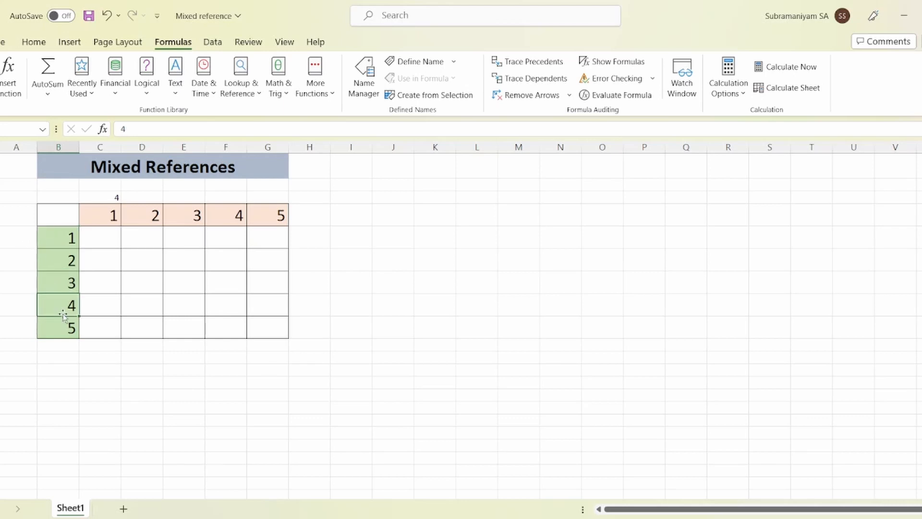
click(62, 328)
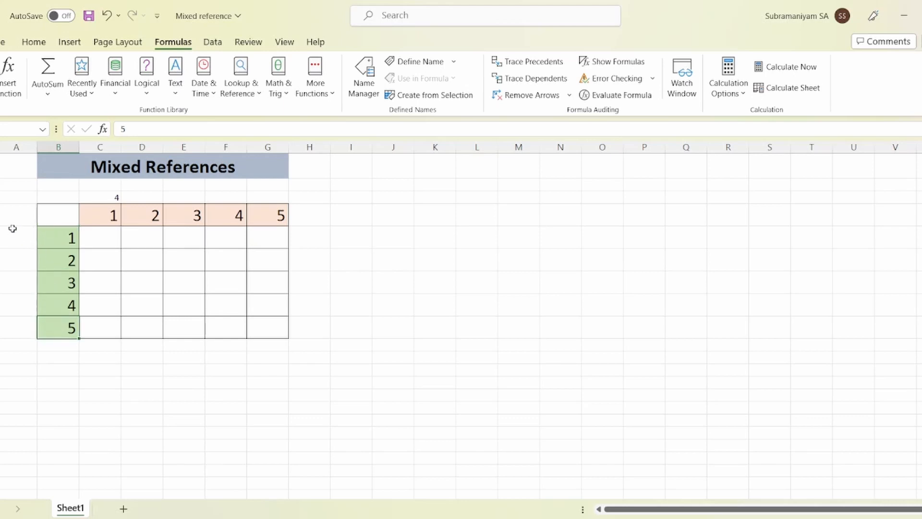
click(13, 195)
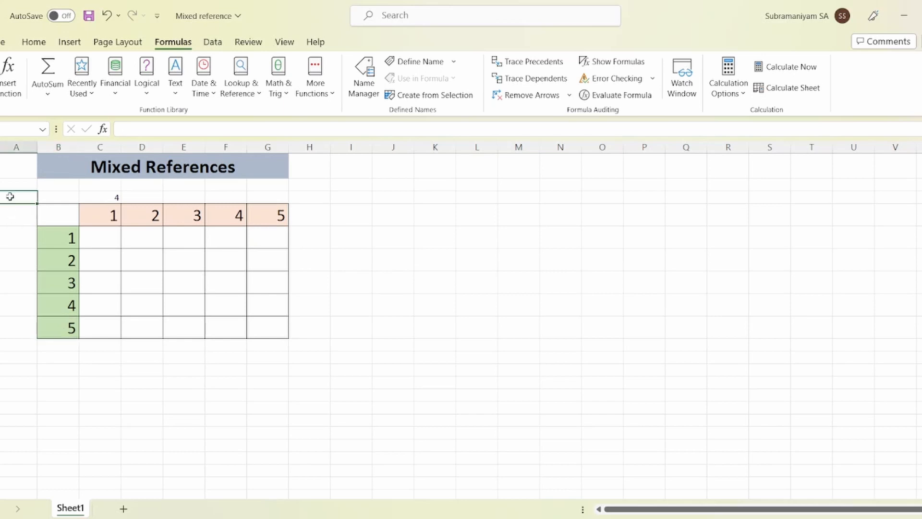
text(B)
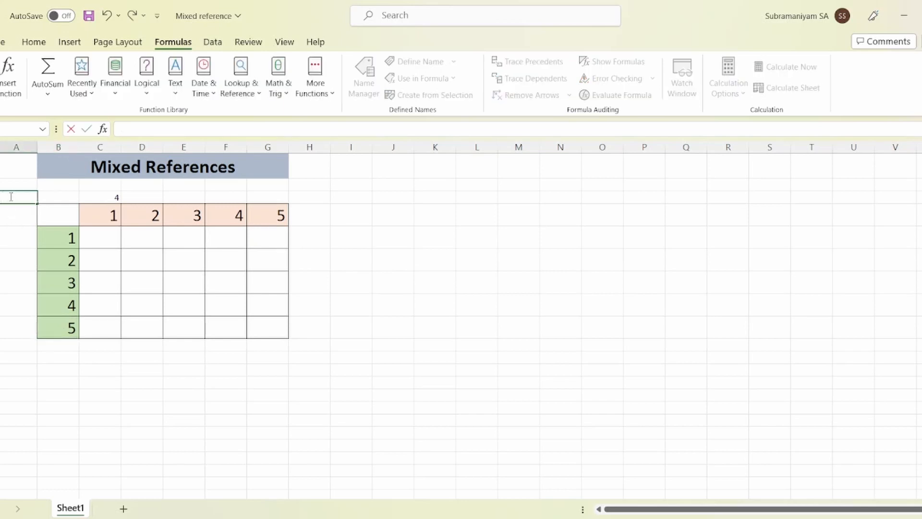
click(110, 273)
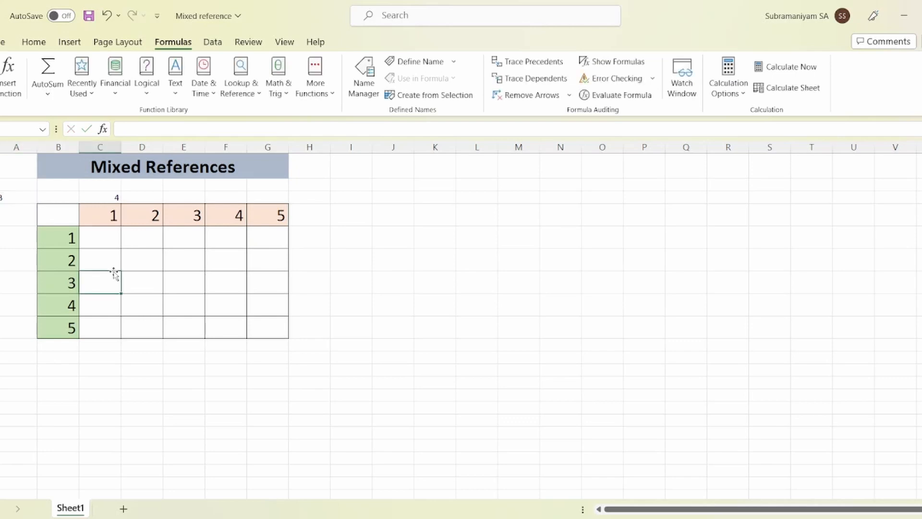
Enter the formula =B5*C4 in cell C5
click(101, 238)
text(=)
key(Left)
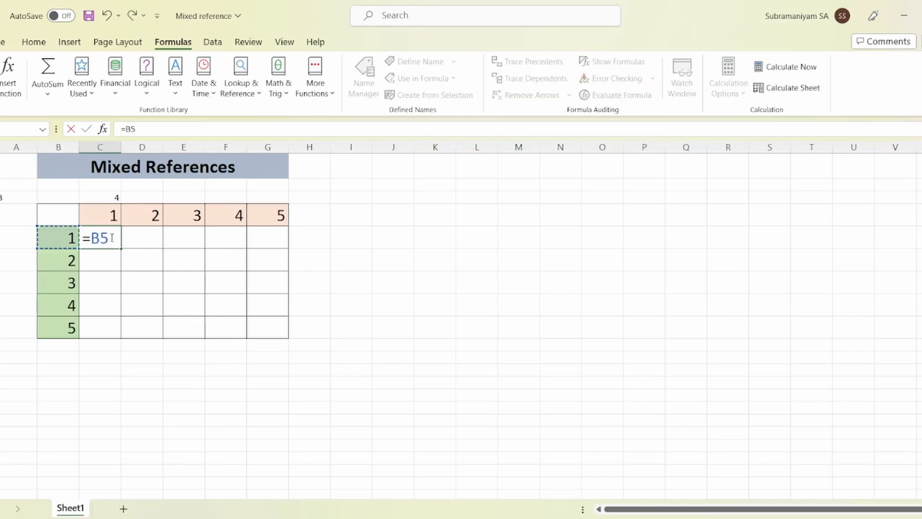
text(*)
key(Up)
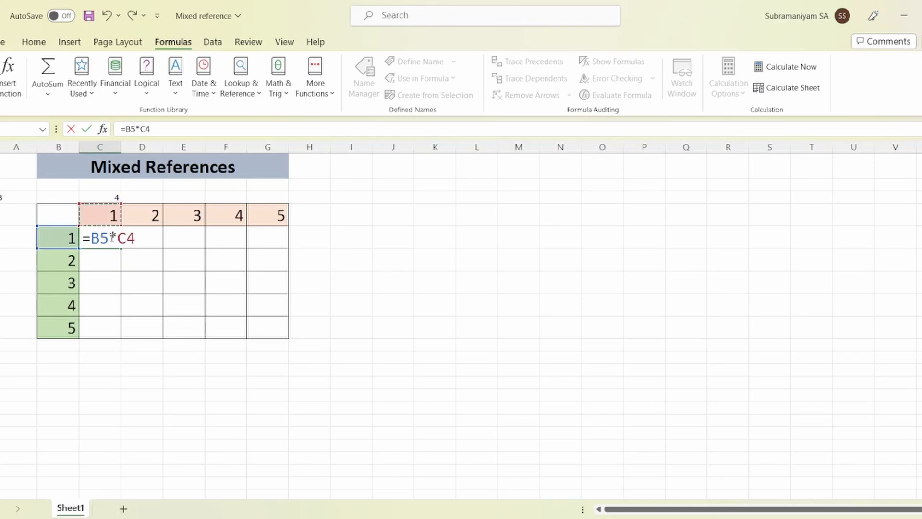
key(Return)
Change the B5 reference in C5's formula to the mixed reference $B5, fixing only the column
click(112, 238)
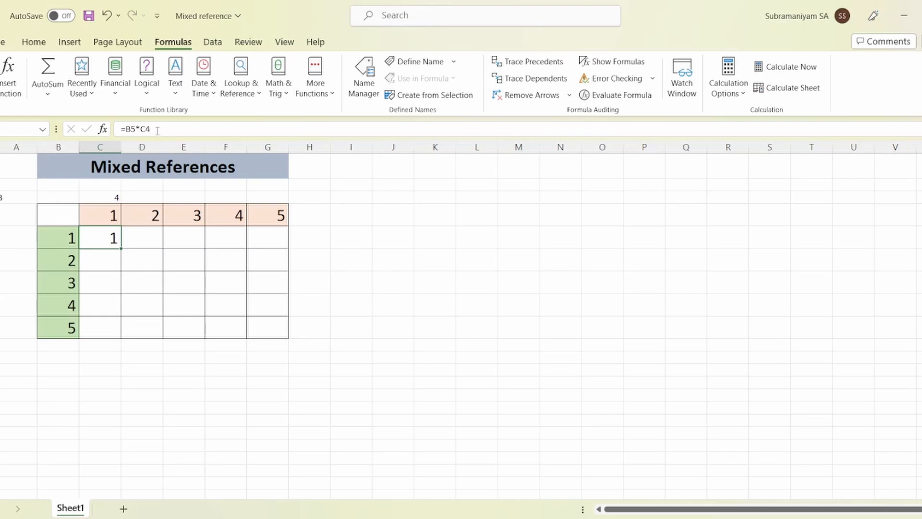
click(189, 130)
key(Left)
key(Left)
key(Left)
key(Left)
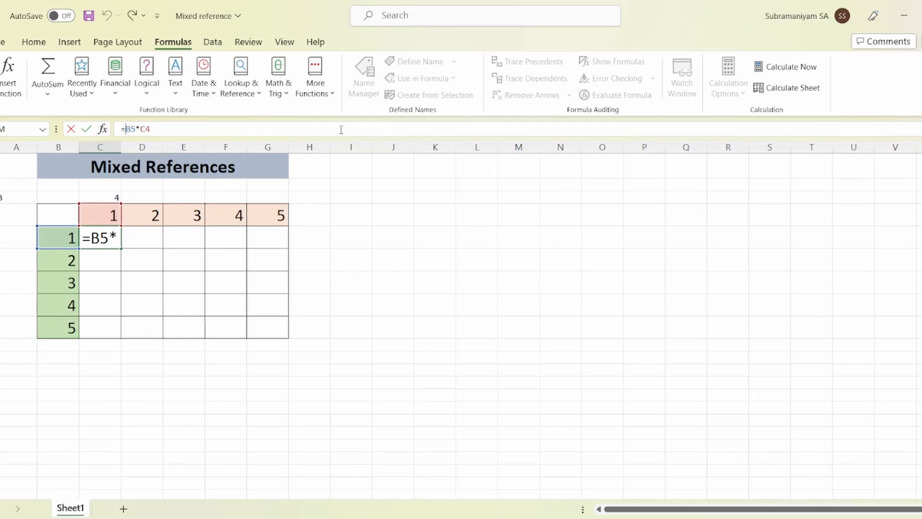
key(F4)
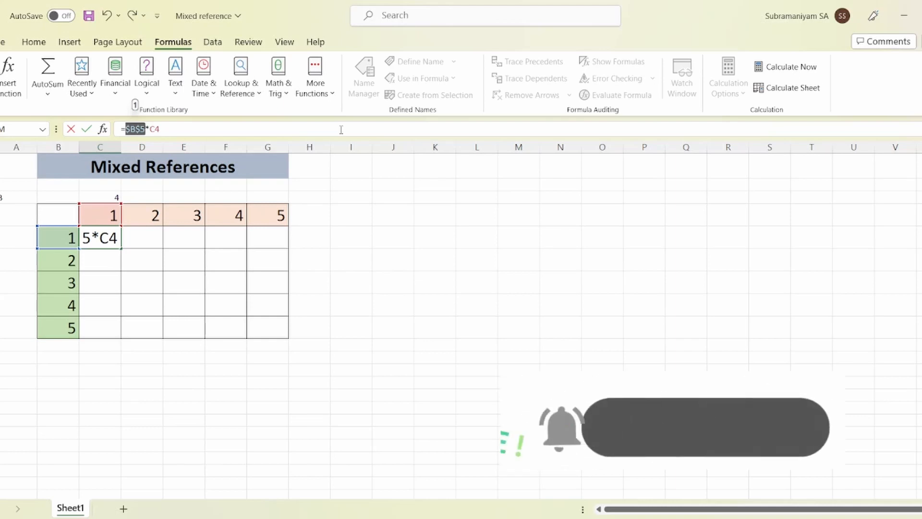
key(F4)
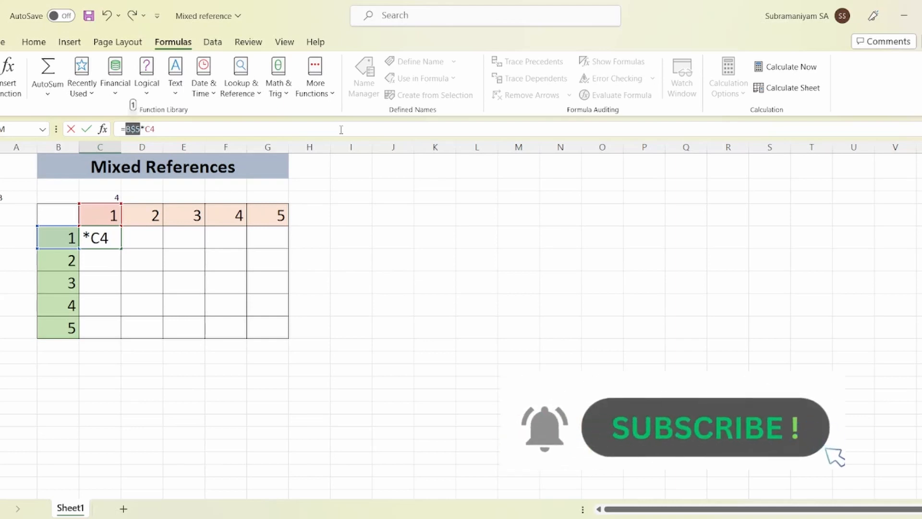
key(F4)
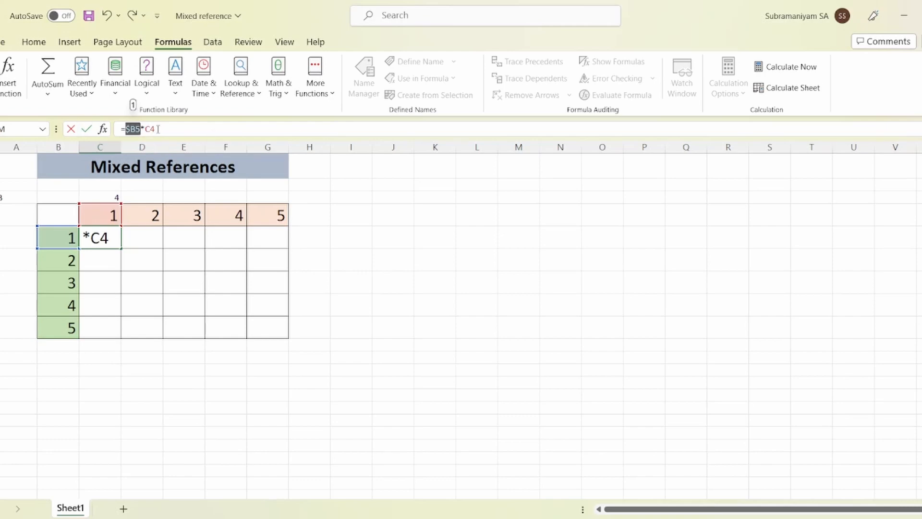
Change the C4 reference in the formula to C$4 and commit it as =$B5*C$4
click(157, 129)
key(F4)
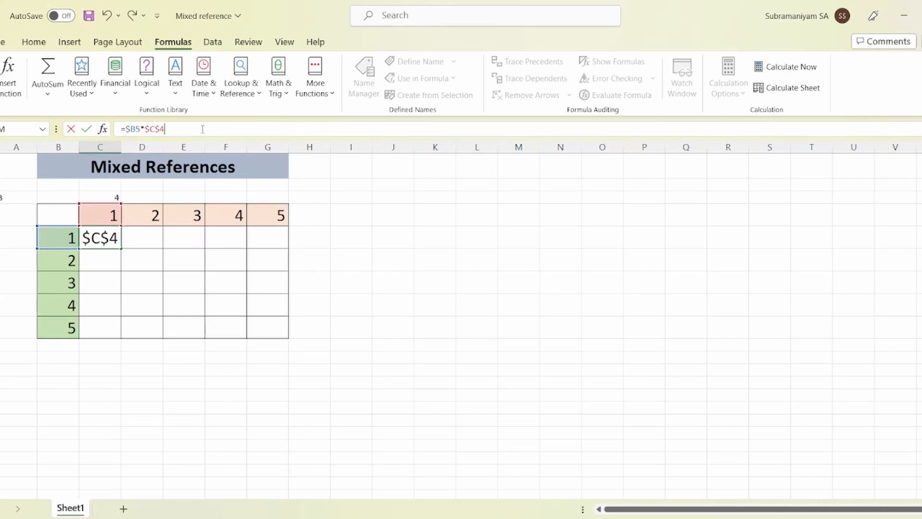
key(F4)
key(Return)
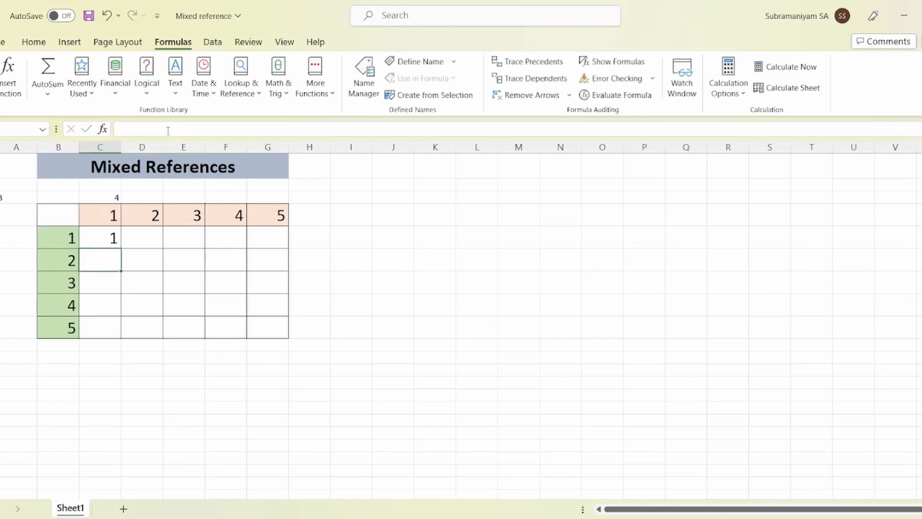
Fill the mixed-reference formula from C5 down the first grid column through C9
click(105, 237)
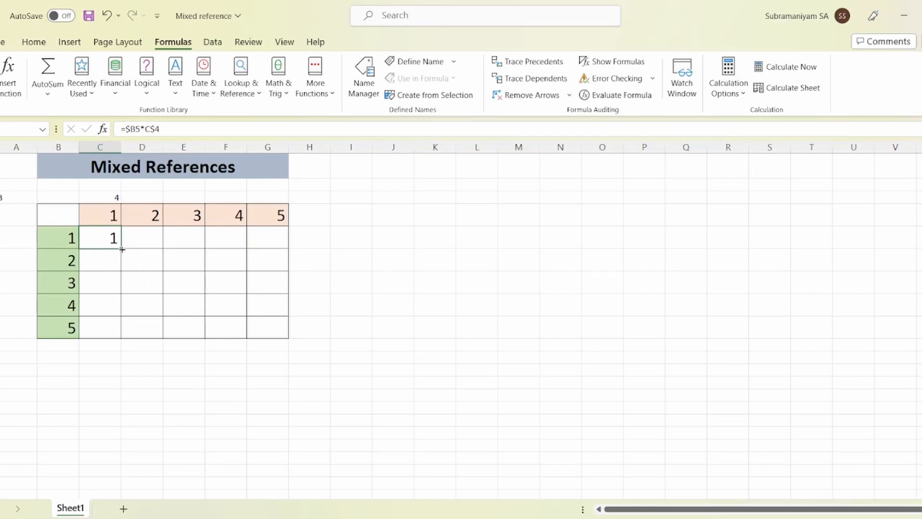
drag(122, 249, 118, 339)
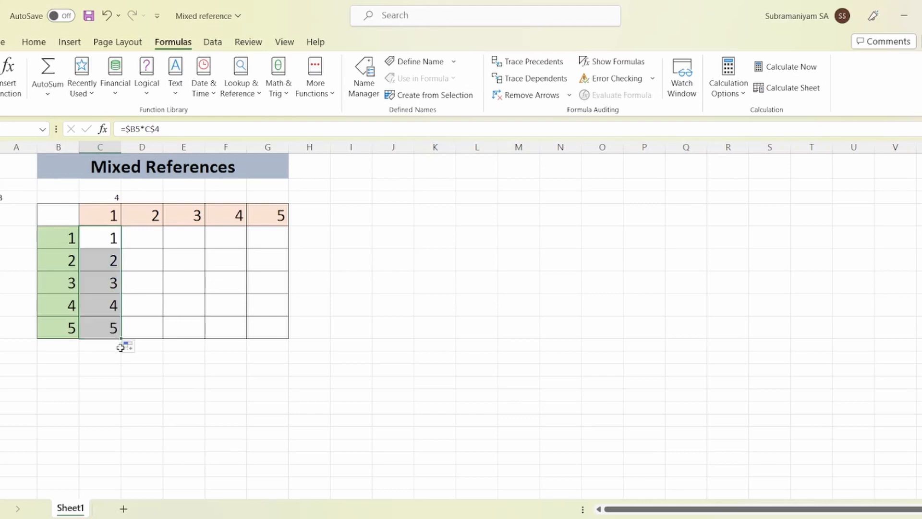
click(146, 391)
Fill the formula from C5 across through G5, and extend that row down to complete the grid through G9
click(119, 244)
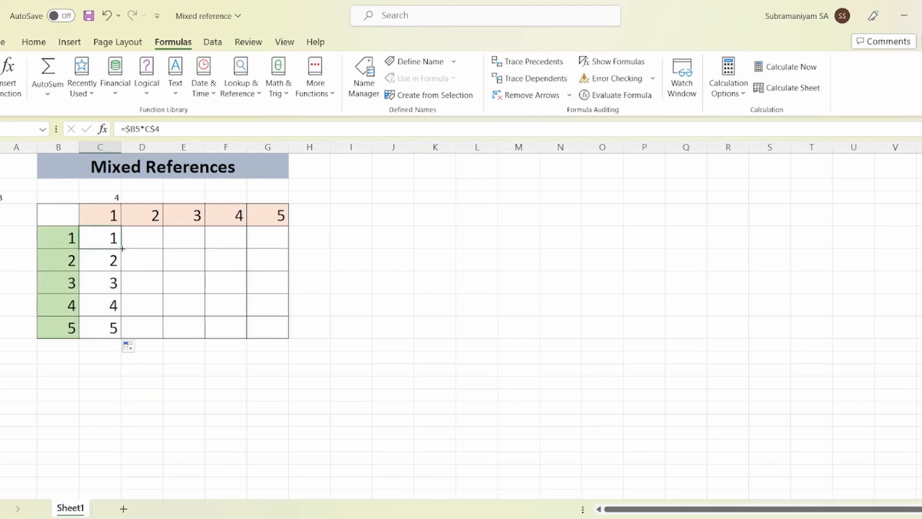
drag(121, 249, 278, 250)
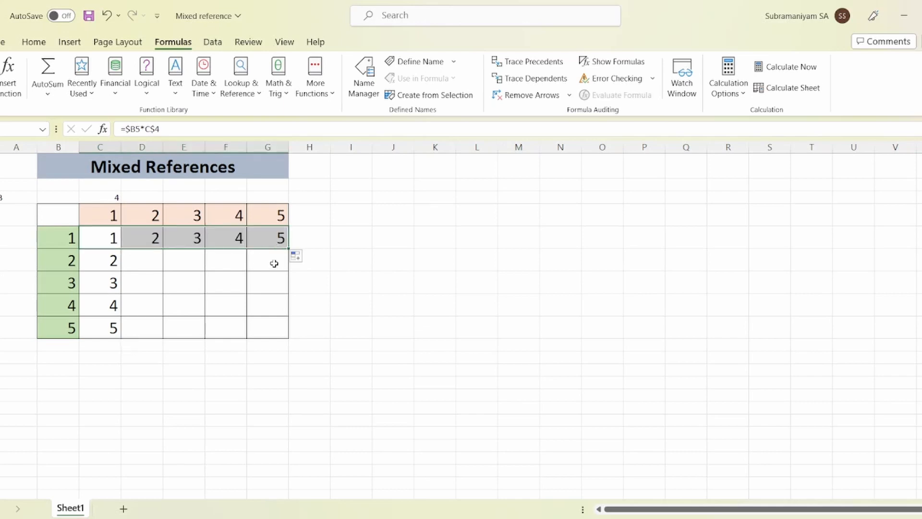
drag(288, 250, 286, 335)
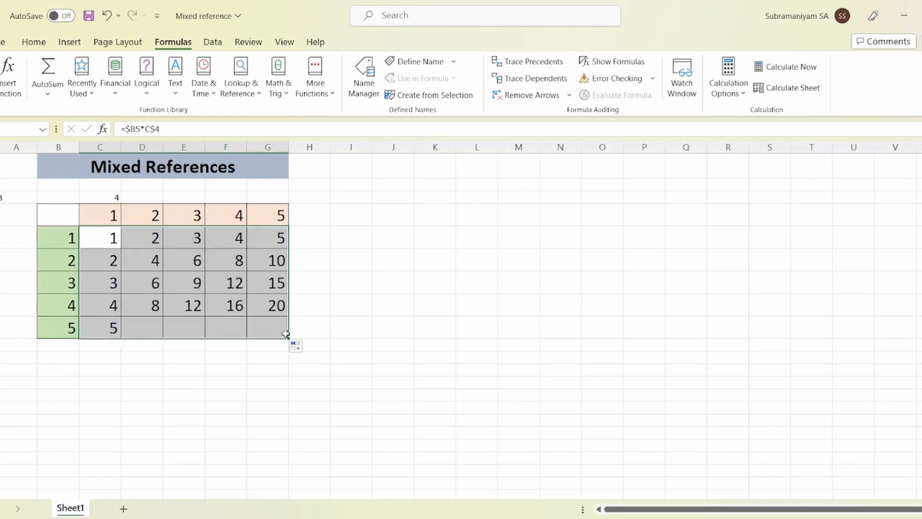
click(374, 314)
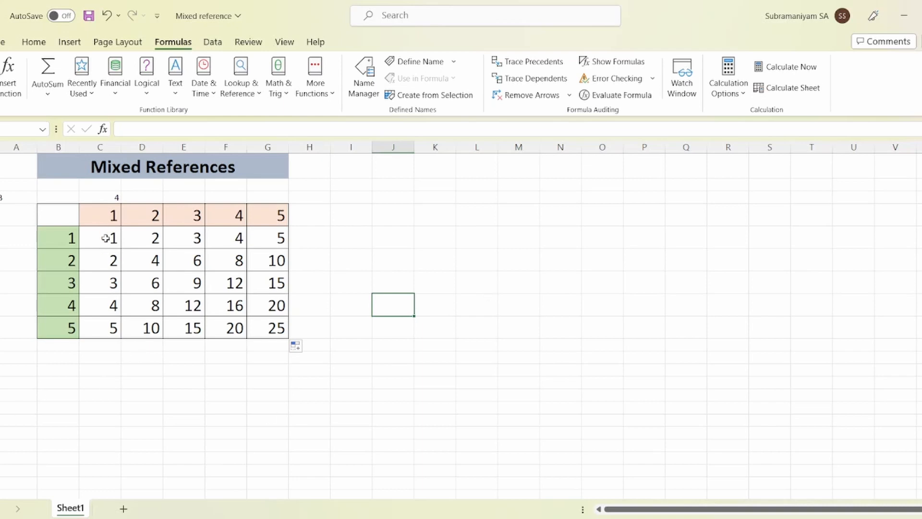
drag(109, 237, 290, 346)
click(448, 290)
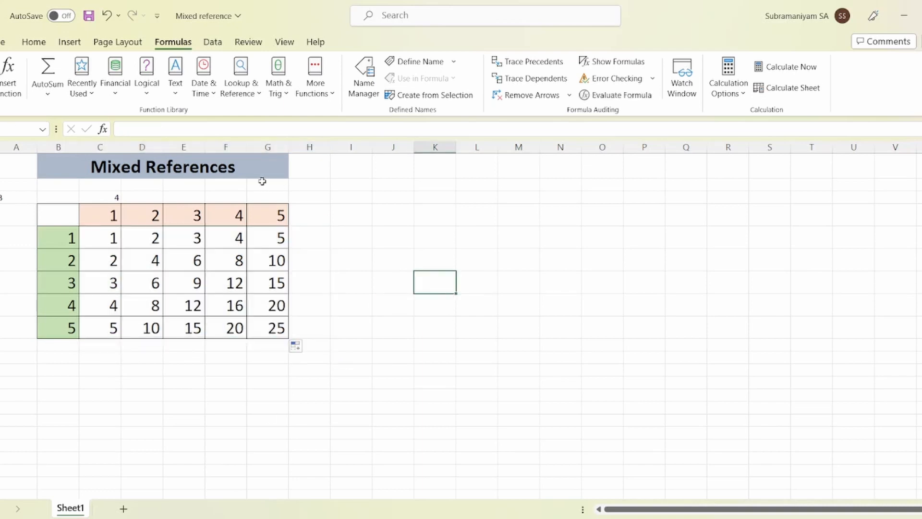